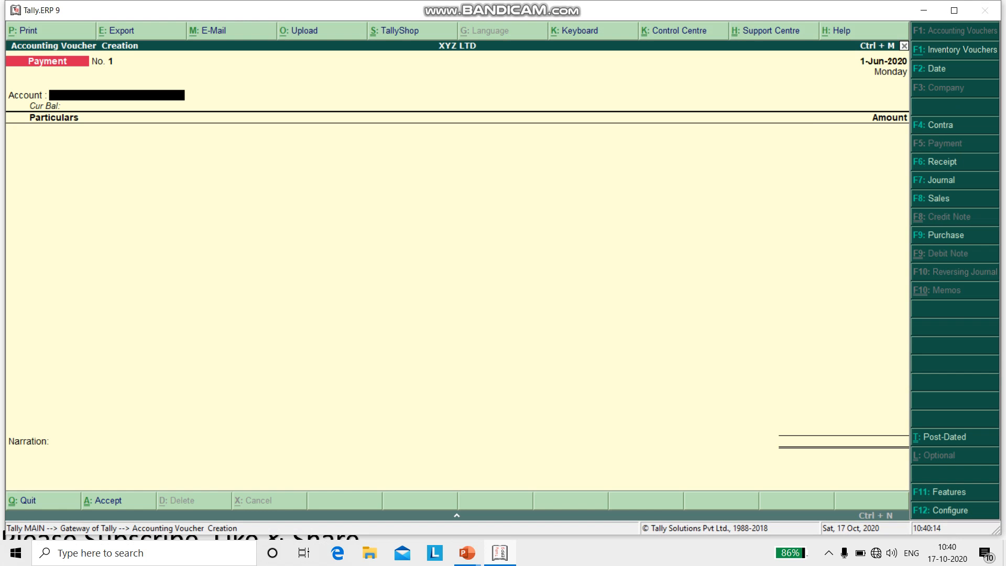
Start a purchase voucher and set its date to 2-6-2020.
key(F9)
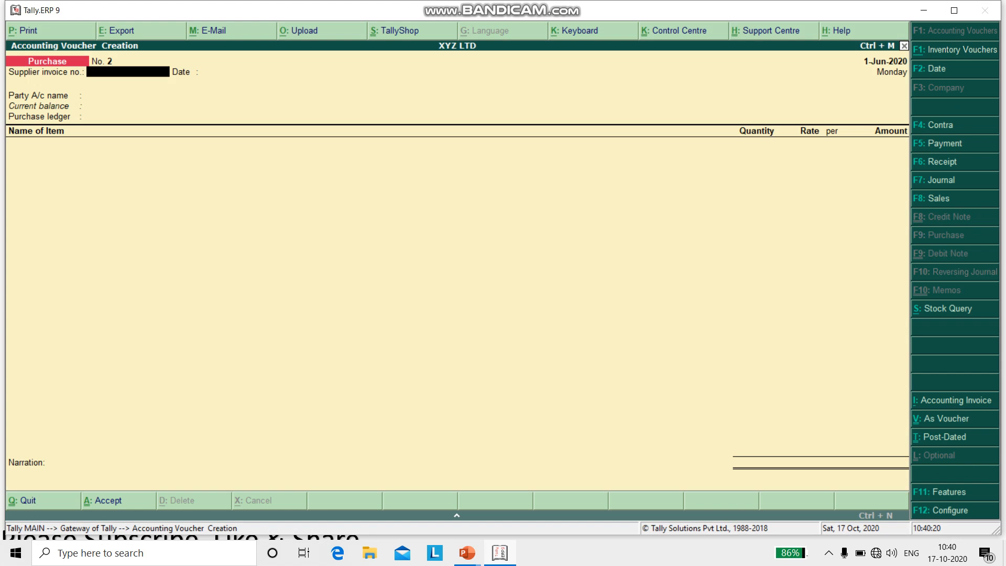
key(F2)
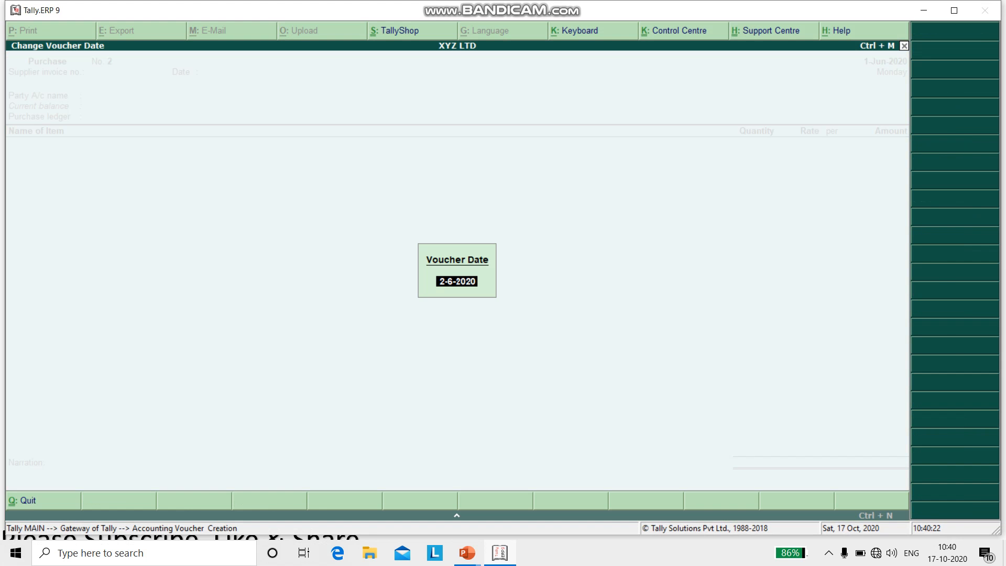
text(2/6)
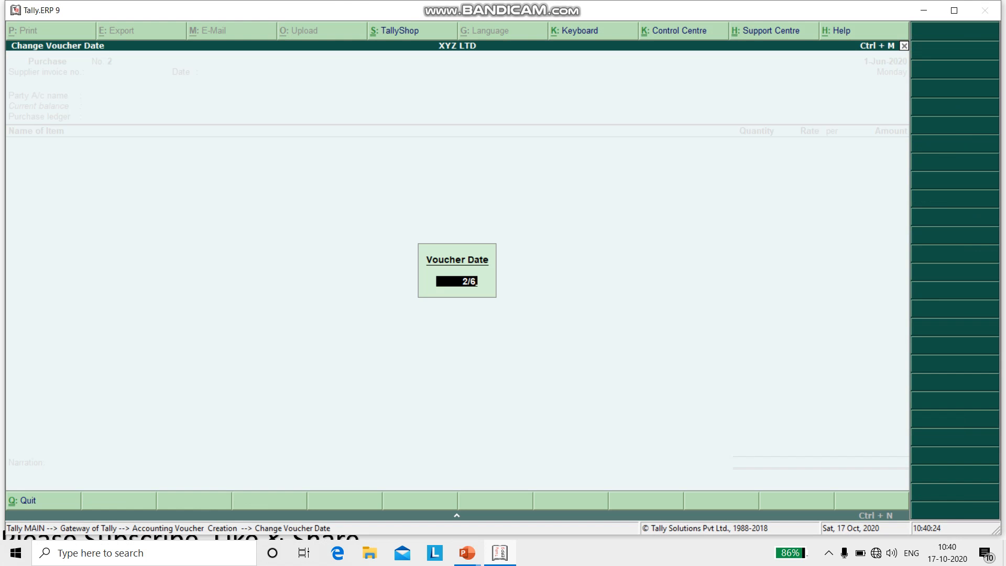
key(Return)
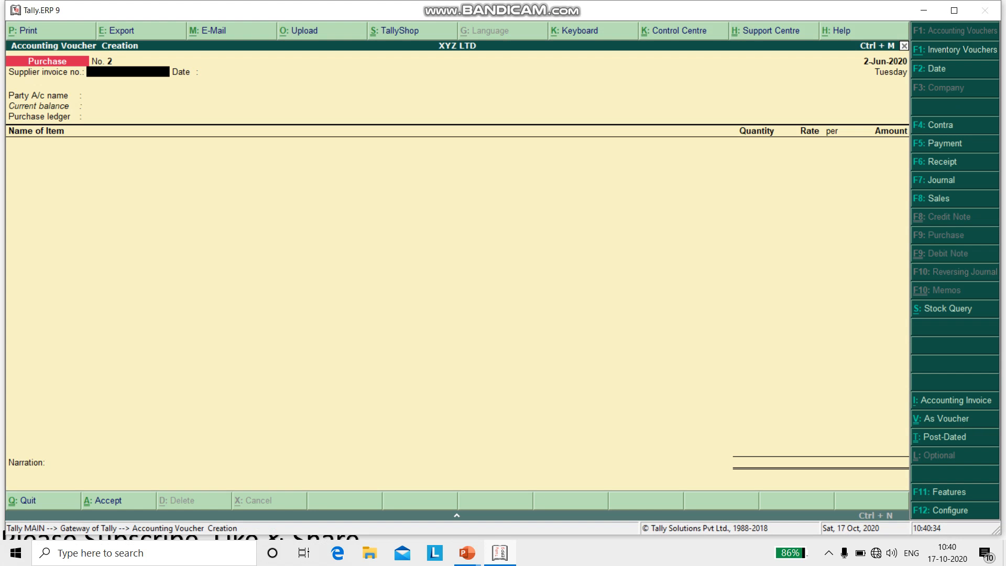
Leave the supplier invoice details blank and choose the supplier's ledger without the Deb suffix as party account, with Purchase as purchase ledger.
key(Return)
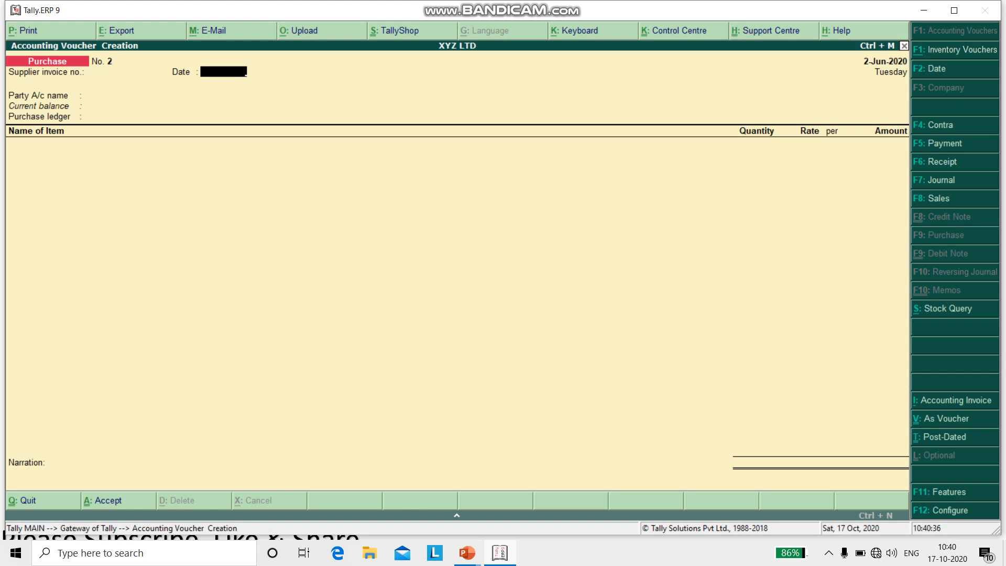
key(Return)
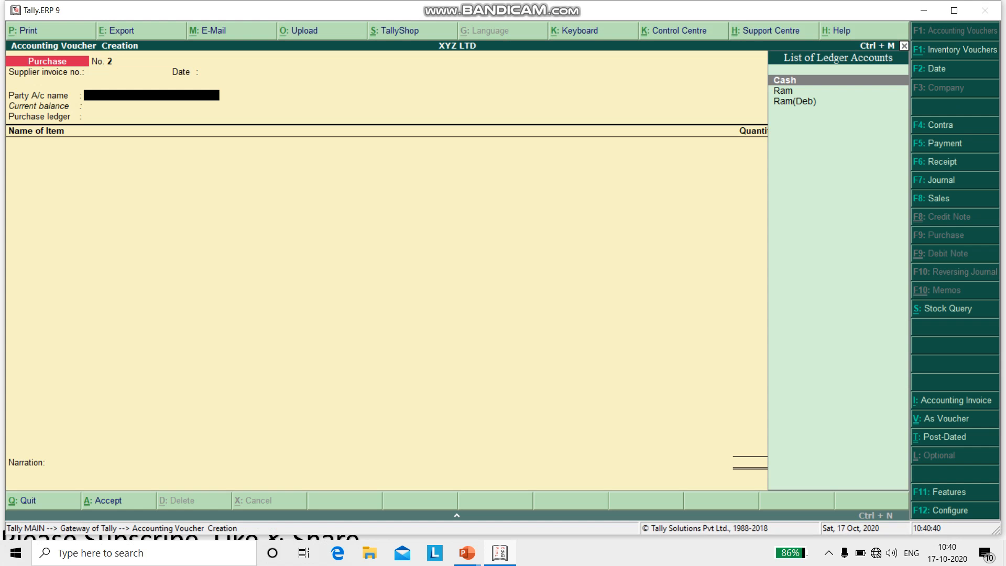
key(Down)
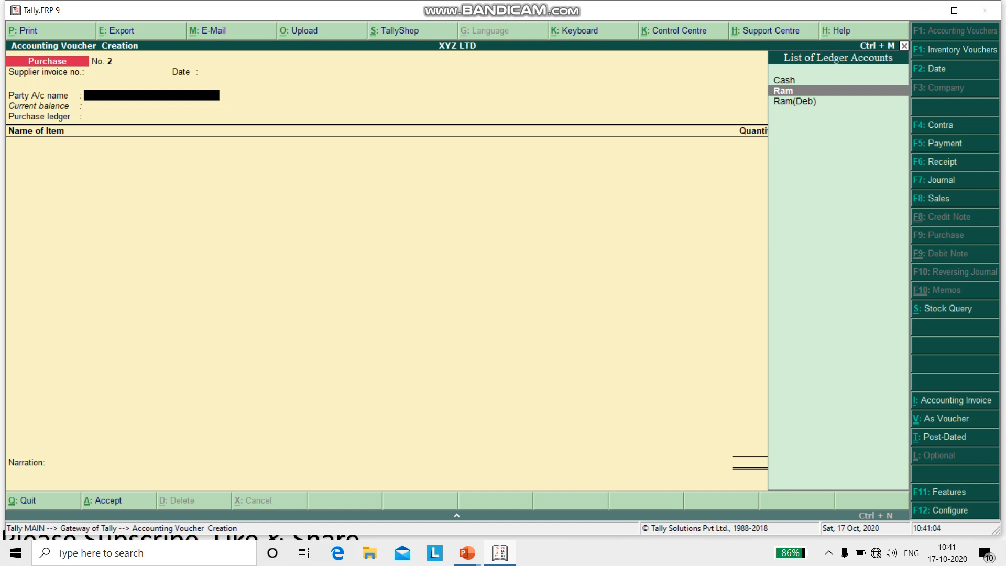
key(Return)
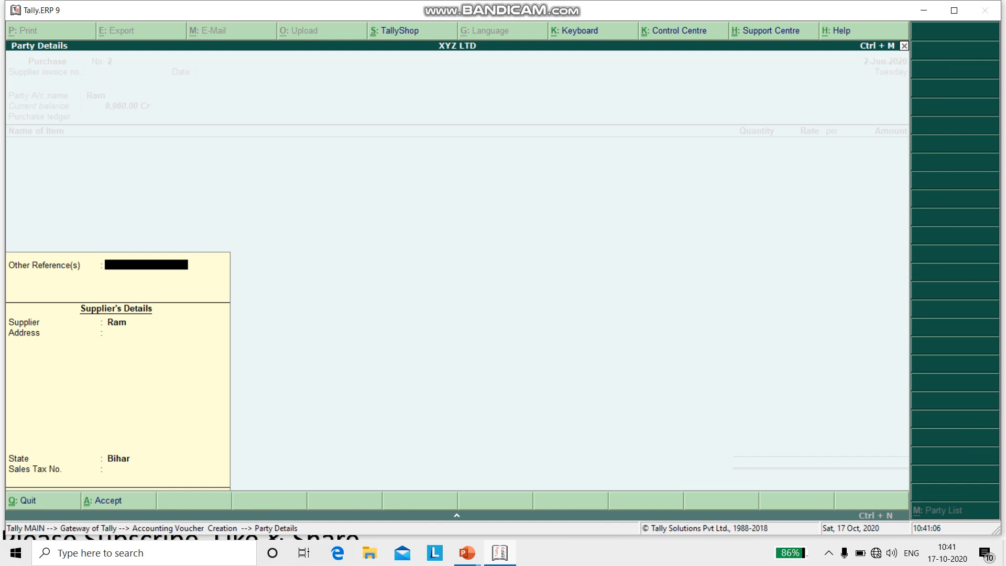
key(Return)
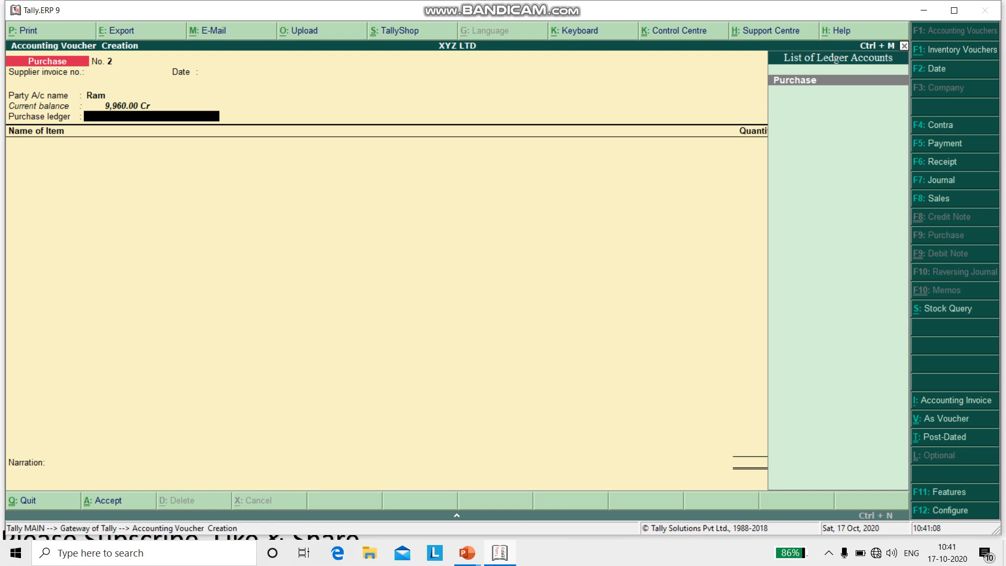
key(Return)
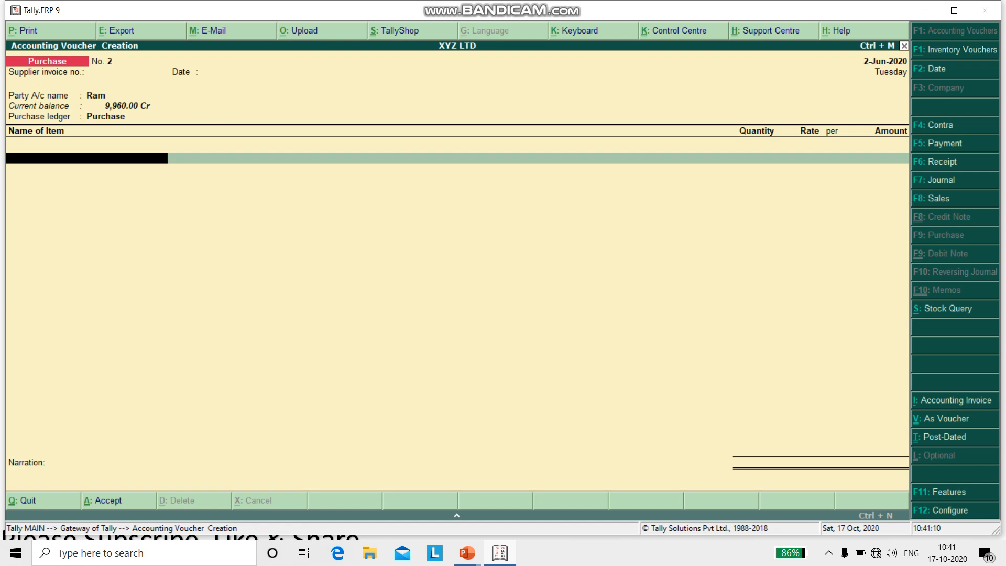
Add Dell Keyboard to the purchase voucher with a quantity of 10 PCS at a rate of 299.00.
text(Del)
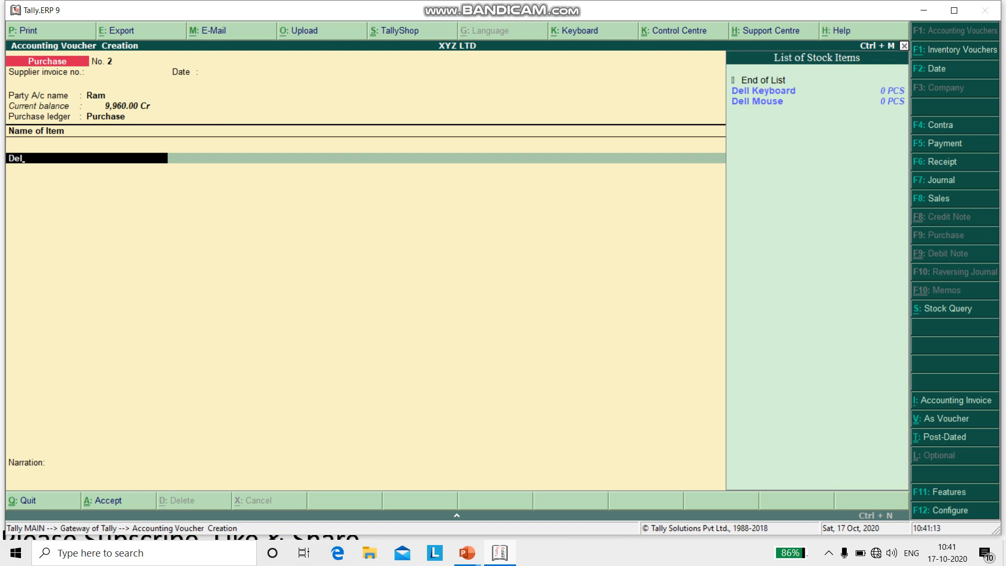
key(Down)
key(Return)
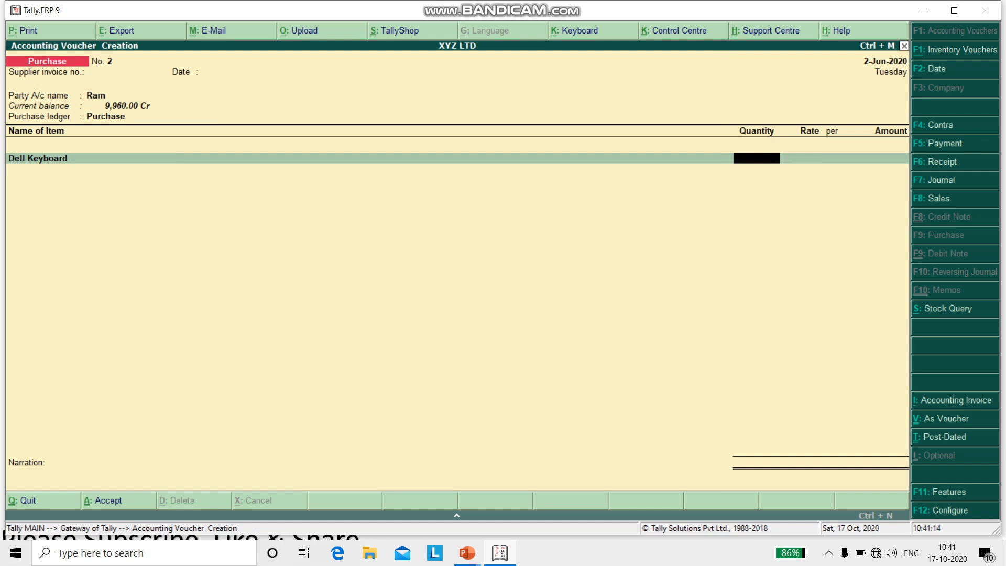
text(299)
key(Return)
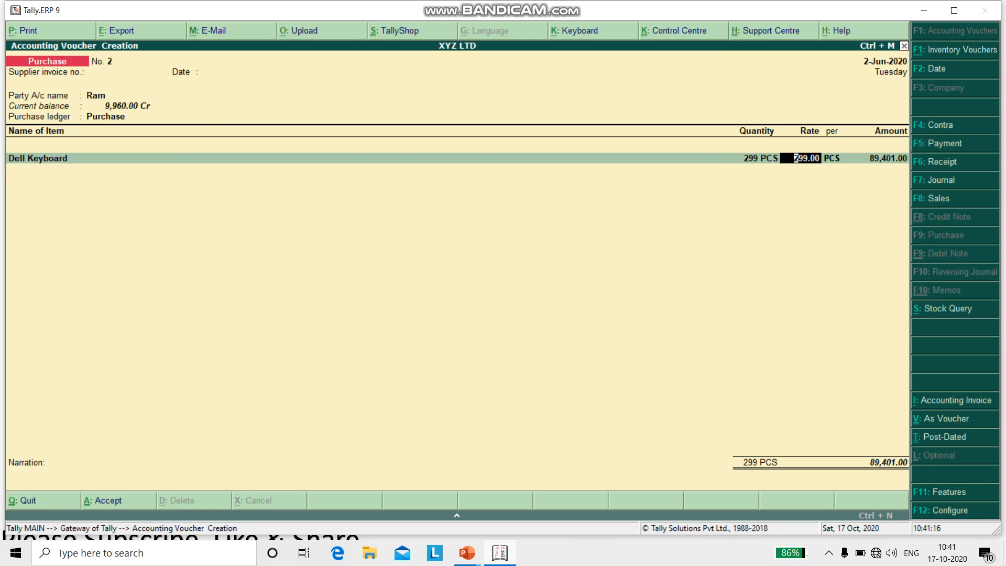
key(BackSpace)
text(10)
key(Return)
key(Return)
key(Return)
key(Return)
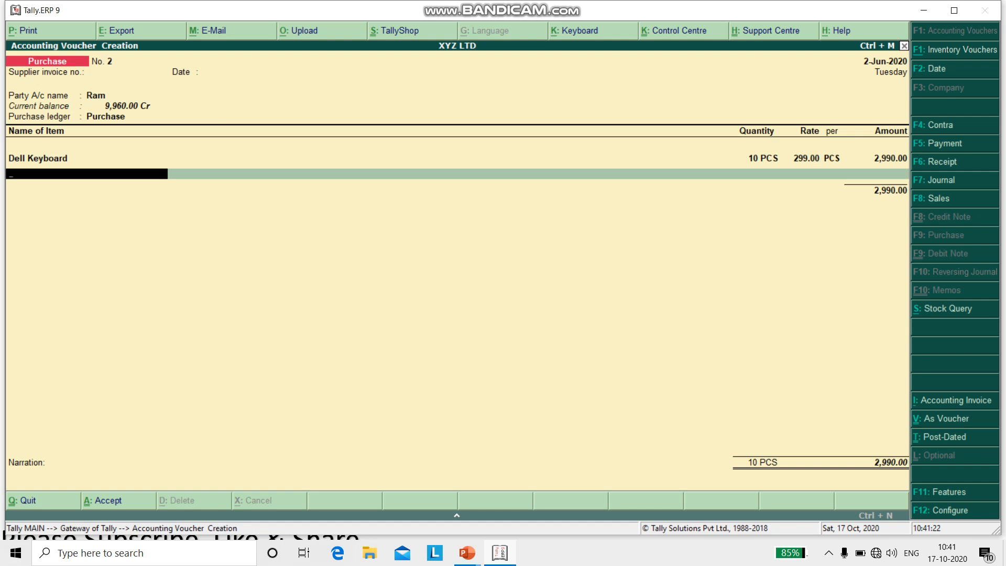
Add Dell Mouse to the credit purchase voucher with 10 PCS at a rate of 199.00.
text(Del)
key(Down)
key(Return)
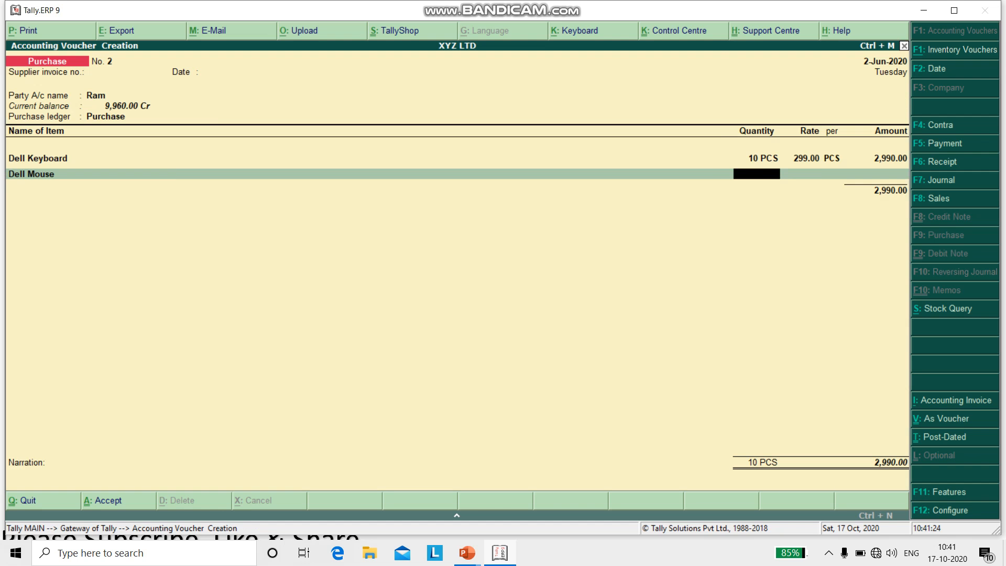
text(10)
key(Return)
key(Return)
key(Return)
key(Return)
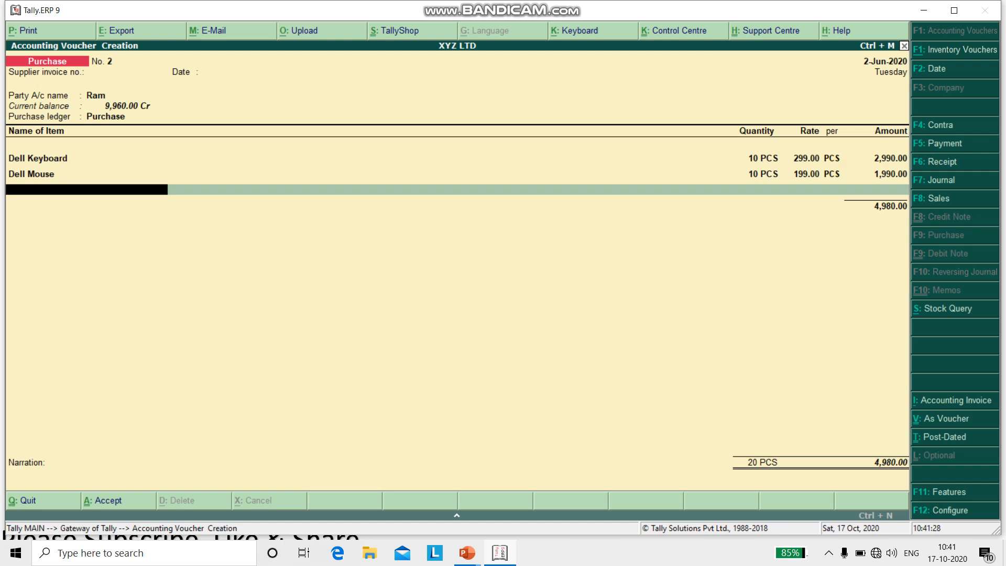
Add Intex Keyboard to the credit purchase voucher with 10 PCS at a rate of 299.00.
text(in)
key(Down)
key(Return)
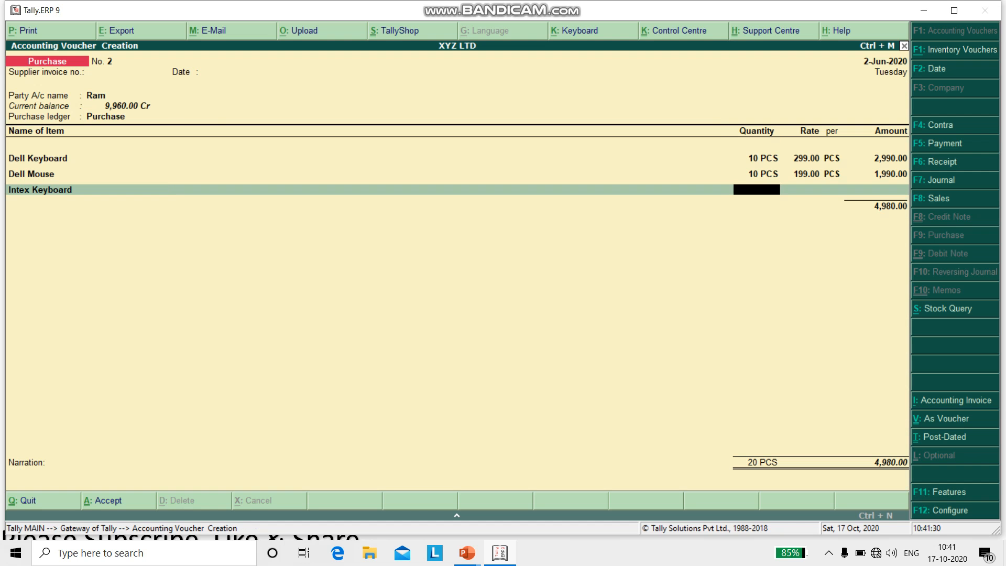
text(10)
key(Return)
key(Return)
key(Return)
key(Return)
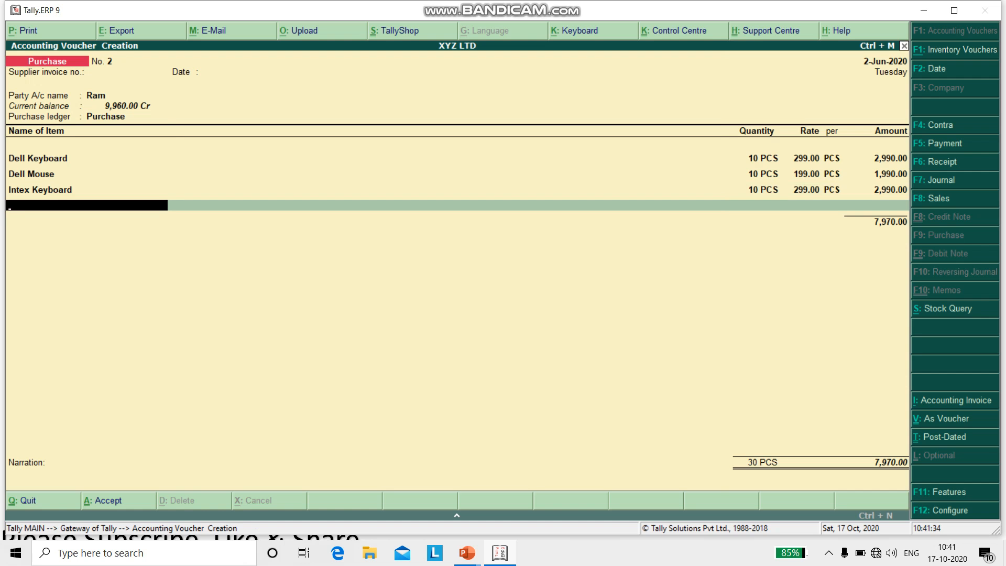
Add Intex Mouse to the credit purchase voucher with 10 PCS at a rate of 199.00.
text(In)
key(Down)
key(Return)
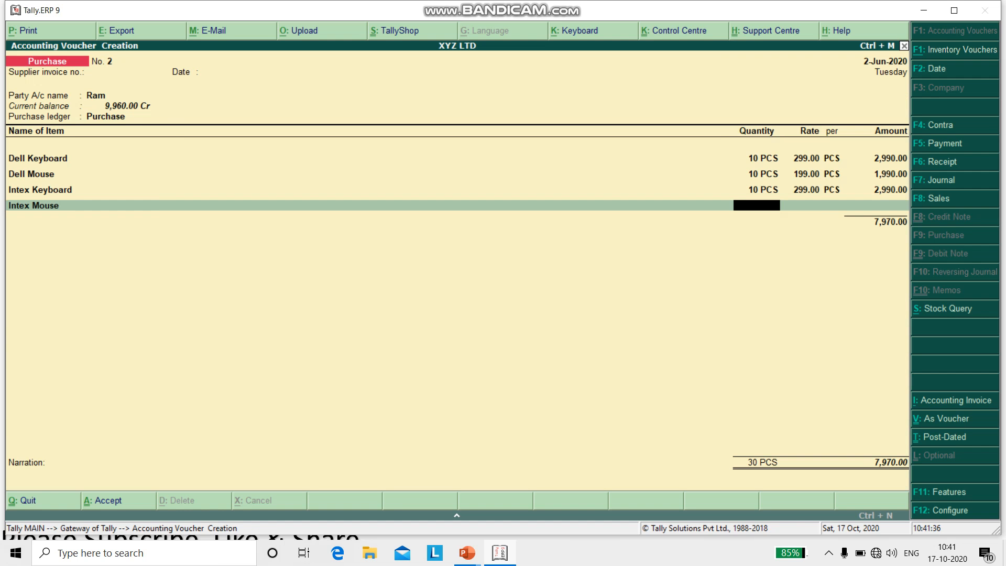
text(10)
key(Return)
key(Return)
key(Return)
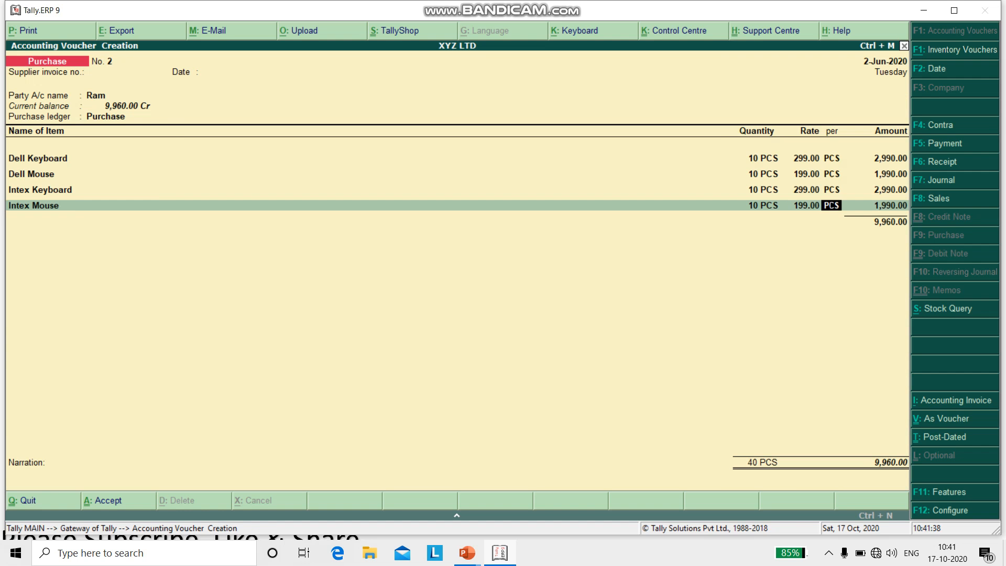
key(Return)
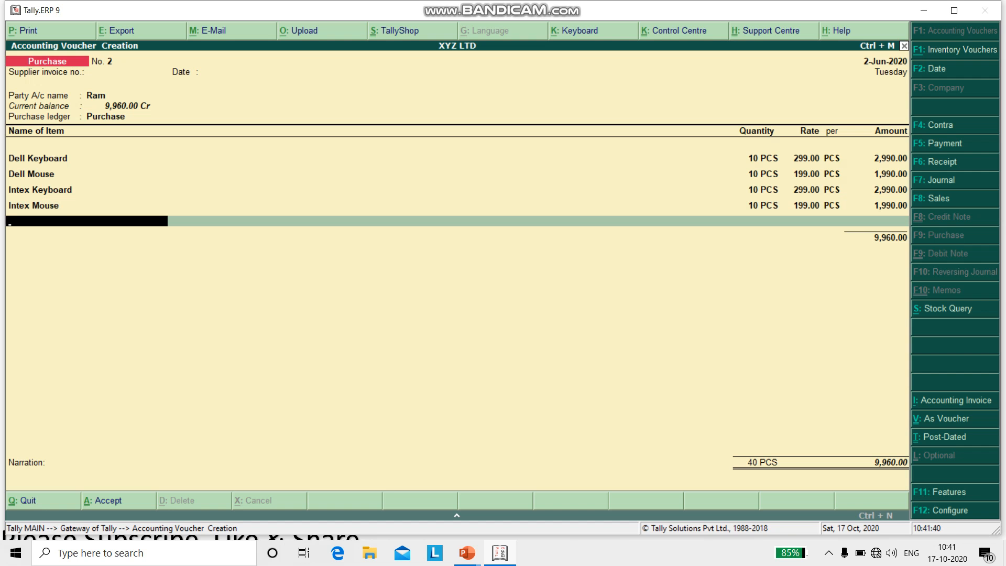
End the item list and save the purchase voucher without a narration.
key(Return)
key(Return)
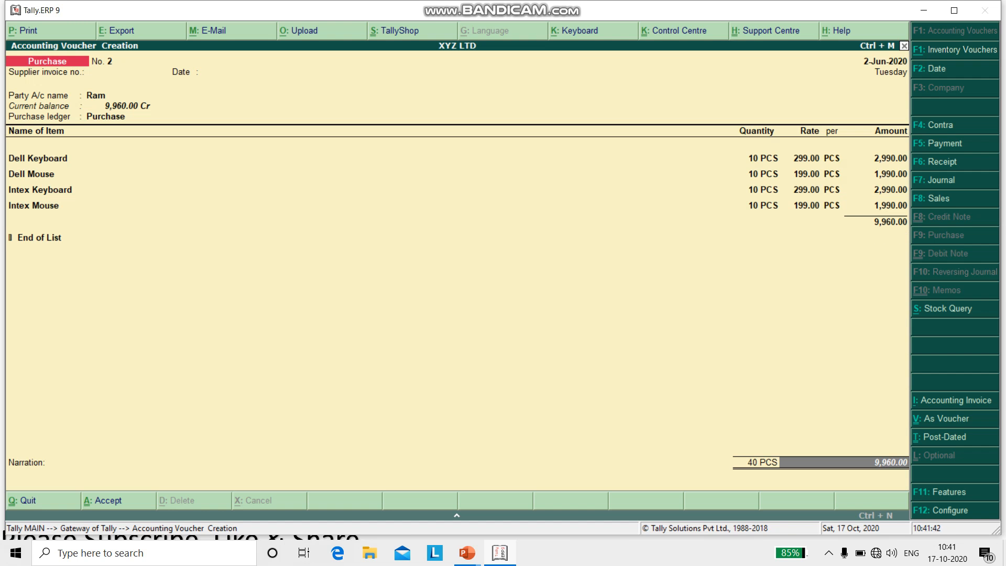
key(Return)
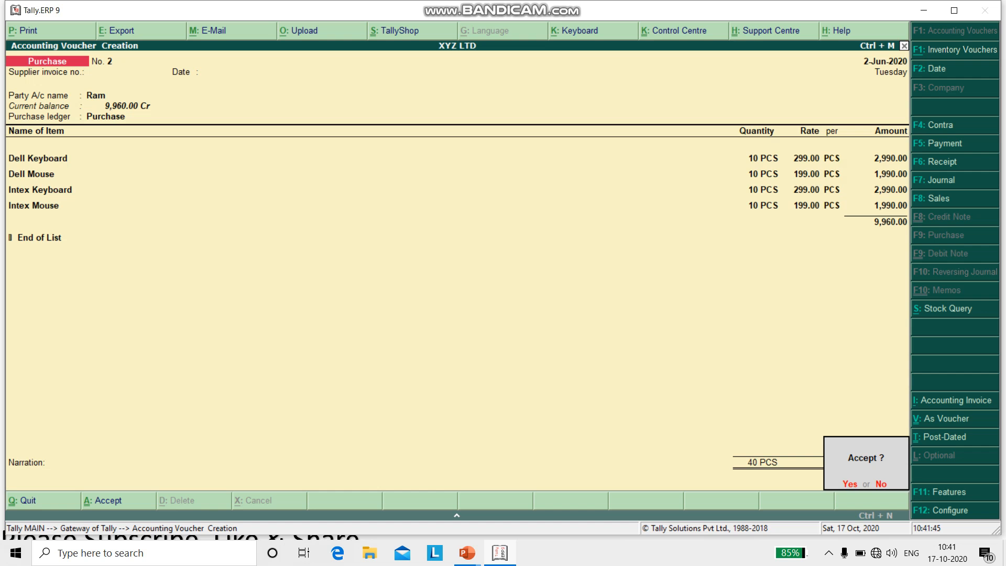
key(Return)
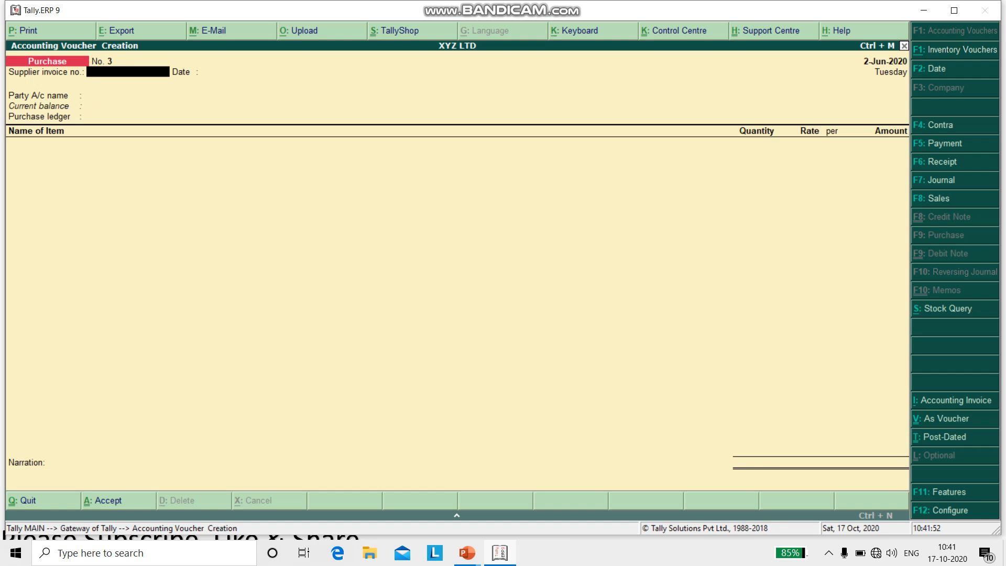
Leave the supplier invoice details of the new purchase voucher blank and choose Cash as the party account.
key(Return)
key(Return)
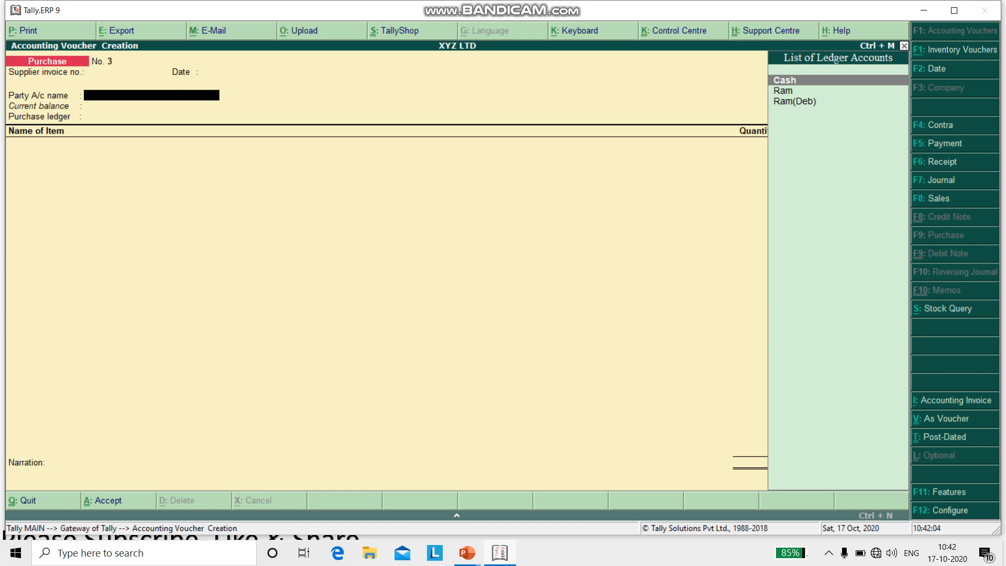
key(Return)
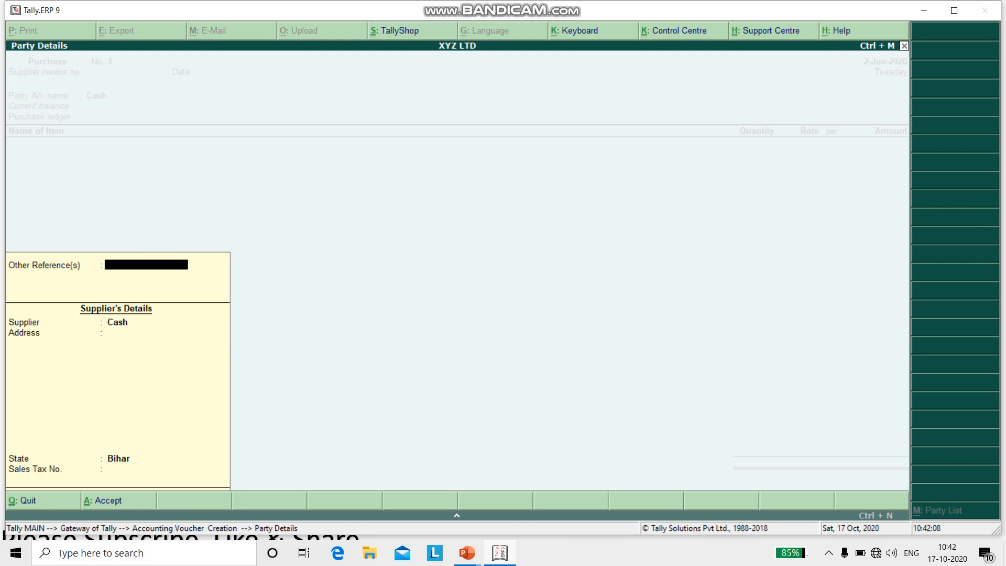
Enter the supplier's name in the party details with the state Not Applicable, and choose Purchase as the purchase ledger.
key(Return)
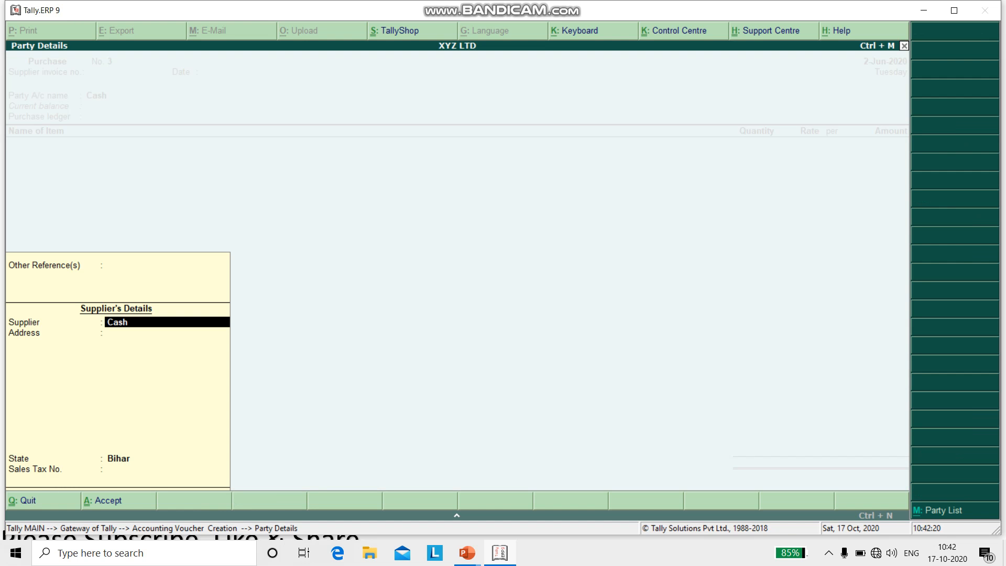
text(Shyam)
key(Return)
key(Return)
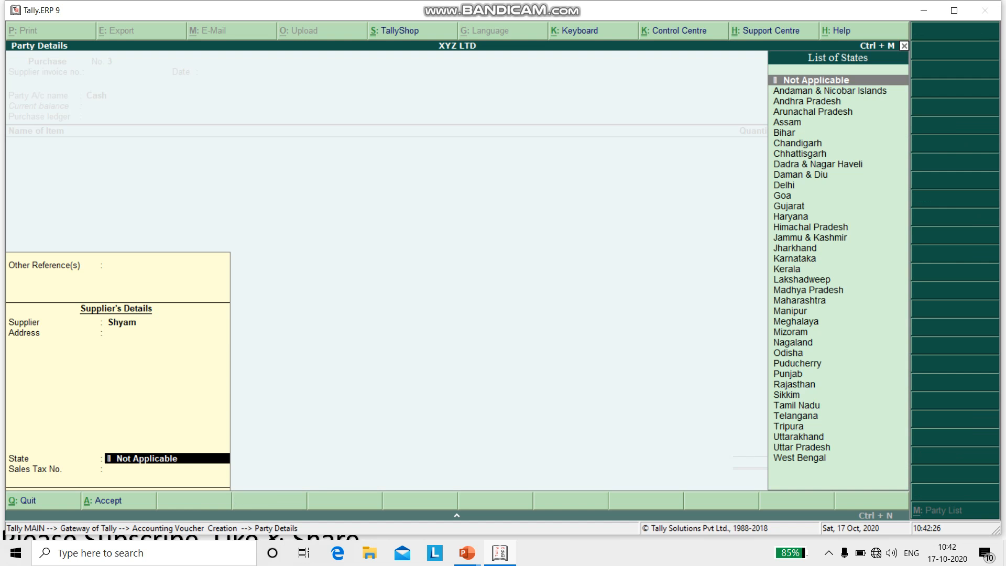
key(Return)
key(Return)
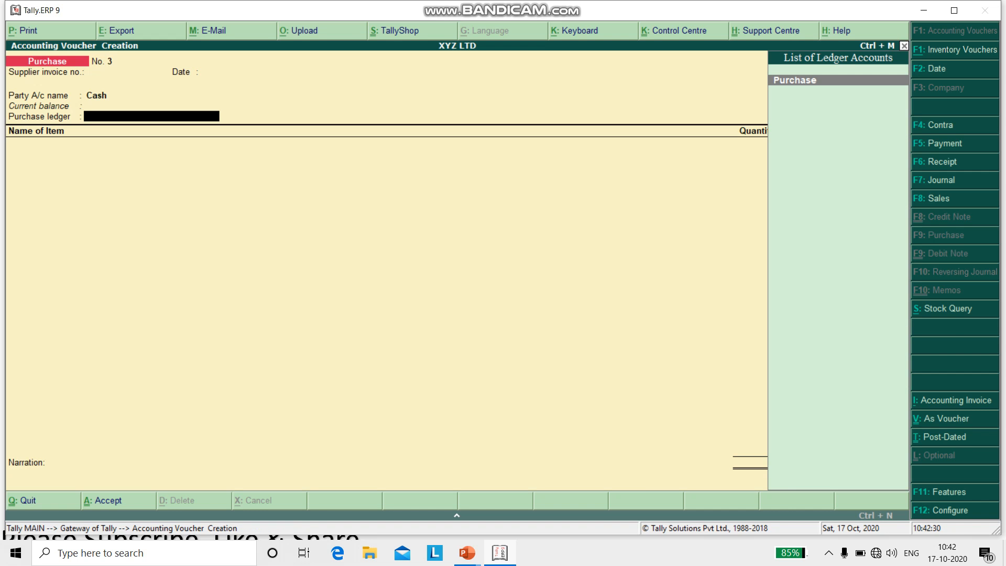
key(Return)
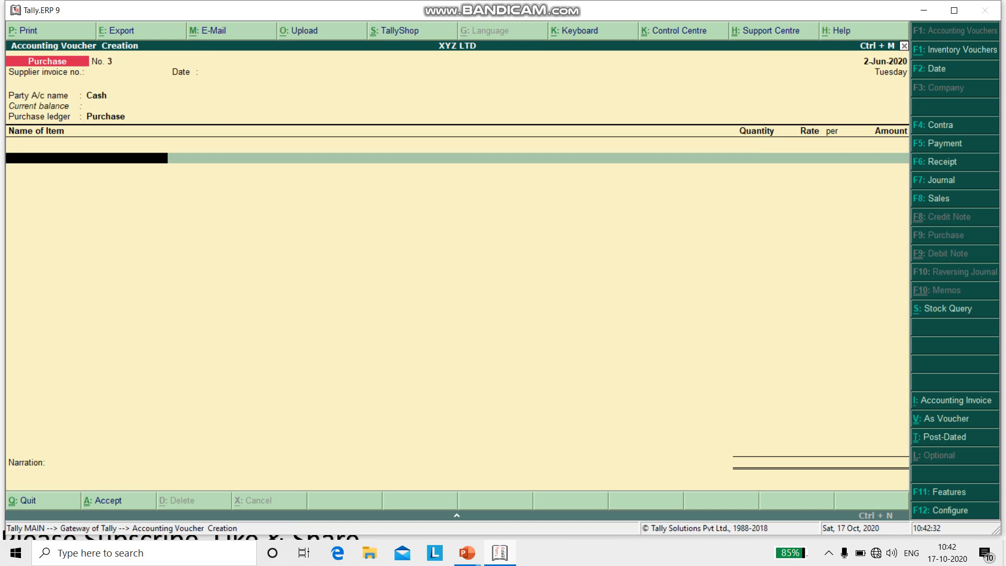
Add Dell Keyboard to the cash purchase voucher with 10 PCS at a rate of 299.00.
text(Del)
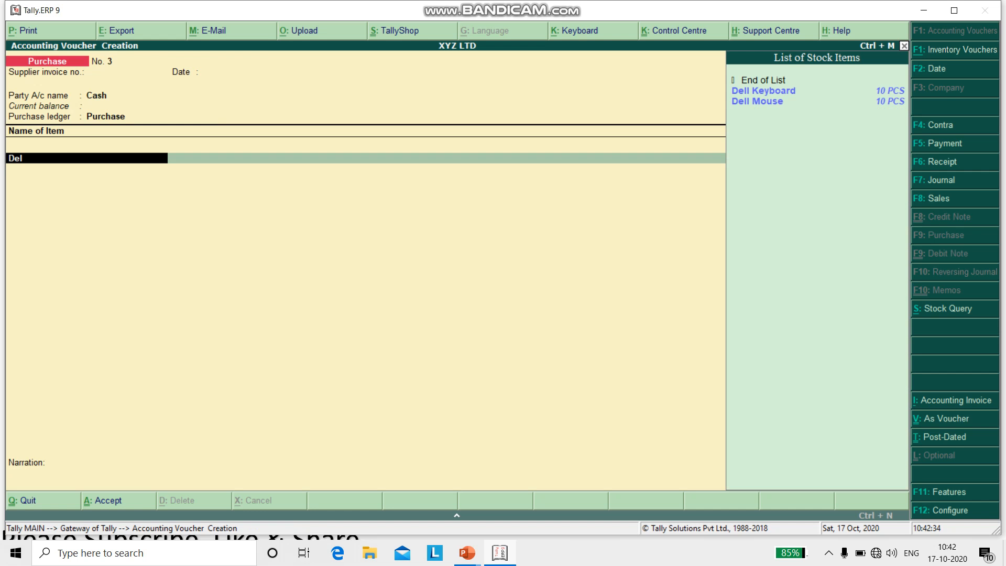
key(Down)
key(Return)
text(10)
key(Return)
key(Return)
key(Return)
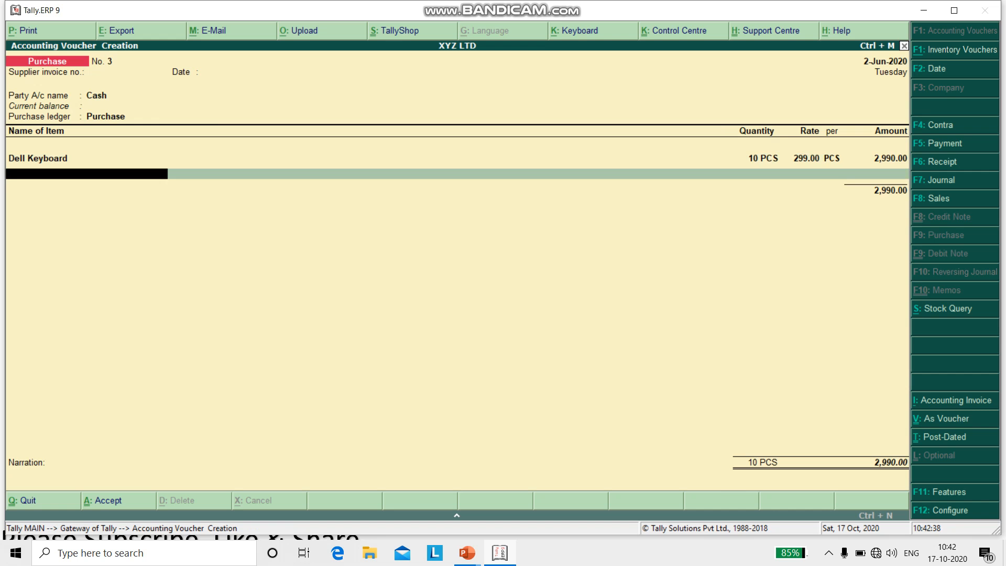
Add Dell Mouse to the cash purchase voucher with 10 PCS at a rate of 199.00.
text(De)
key(Down)
key(Return)
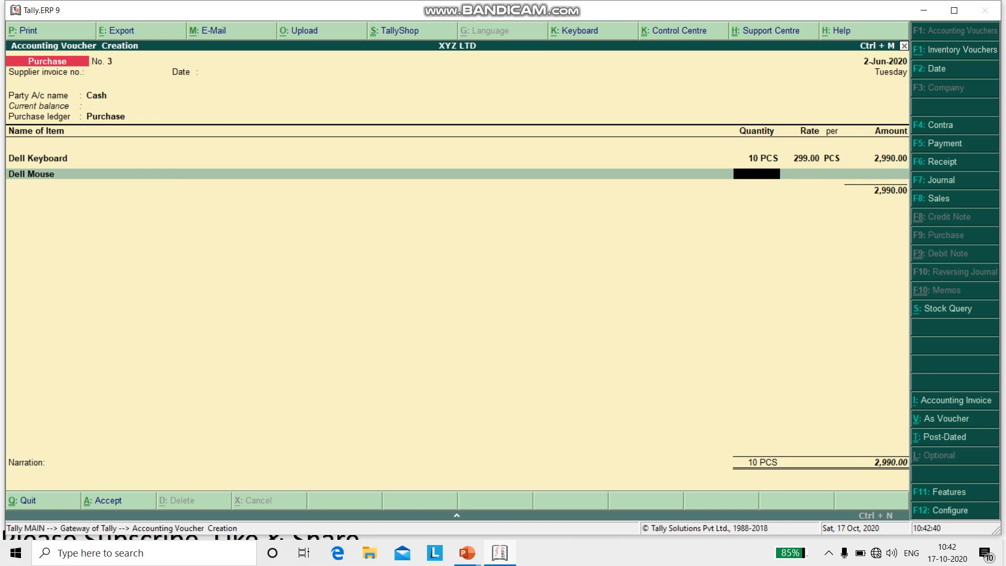
text(10)
key(Return)
key(Return)
key(Return)
key(Return)
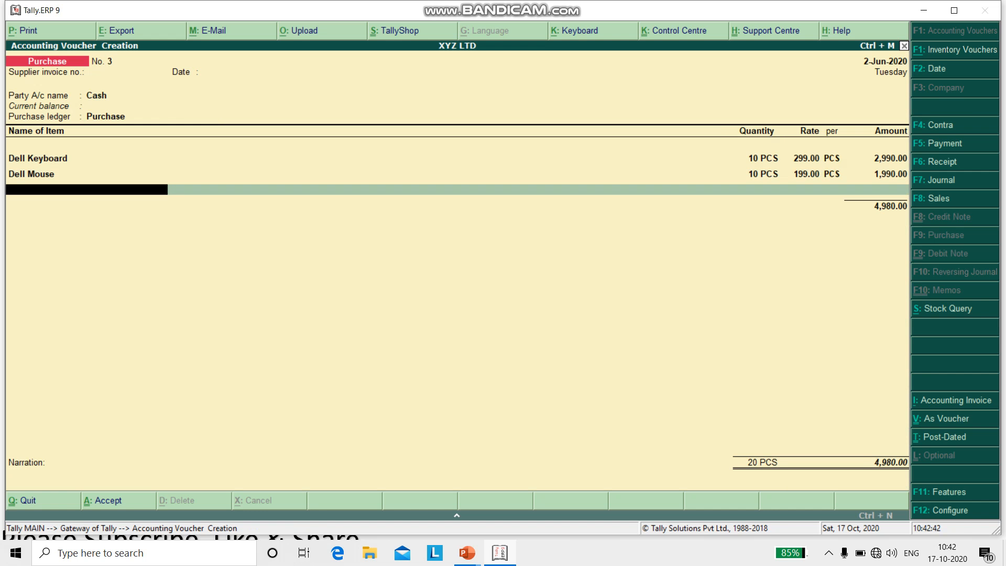
Add Intex Keyboard to the cash purchase voucher with 10 PCS at a rate of 299.00.
text(In)
key(Down)
key(Return)
text(10)
key(Return)
key(Return)
key(Return)
key(Return)
Add Intex Mouse to the cash purchase voucher with quantity and rate left blank, and end the item list.
text(In)
key(Down)
key(Down)
key(Return)
key(Return)
key(Return)
key(Return)
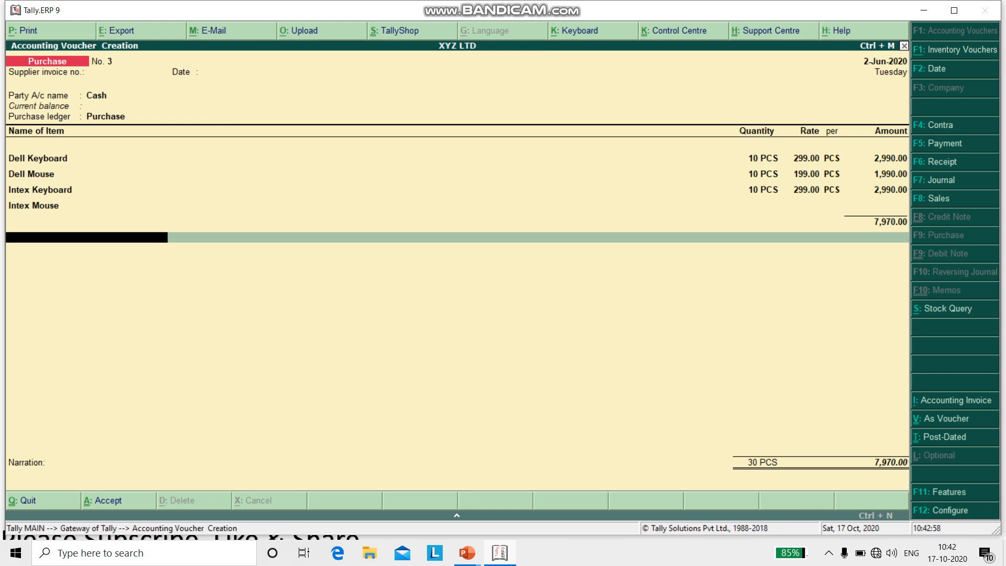
Finish the cash purchase voucher without additional ledgers or a narration and save it.
key(Return)
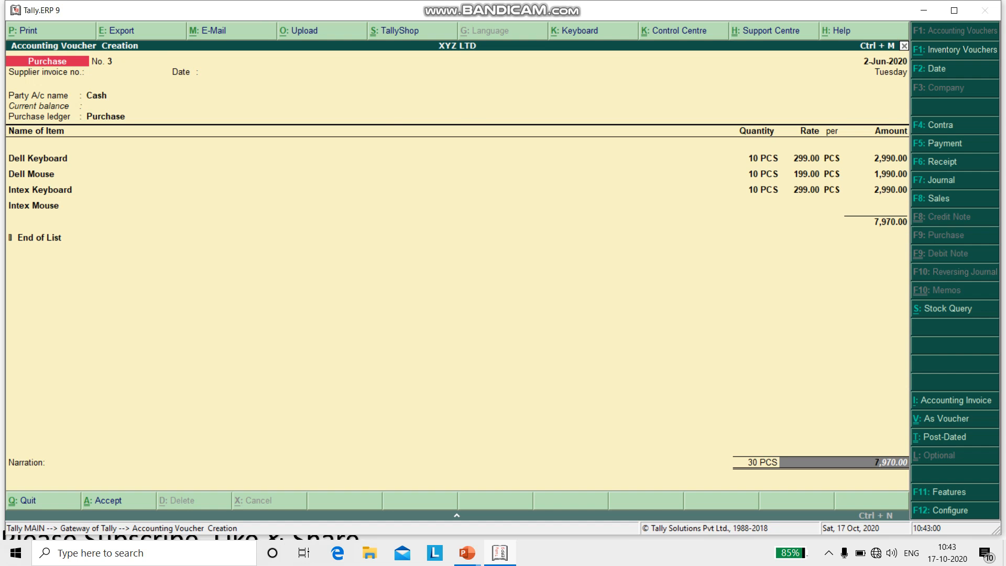
key(Return)
key(Return)
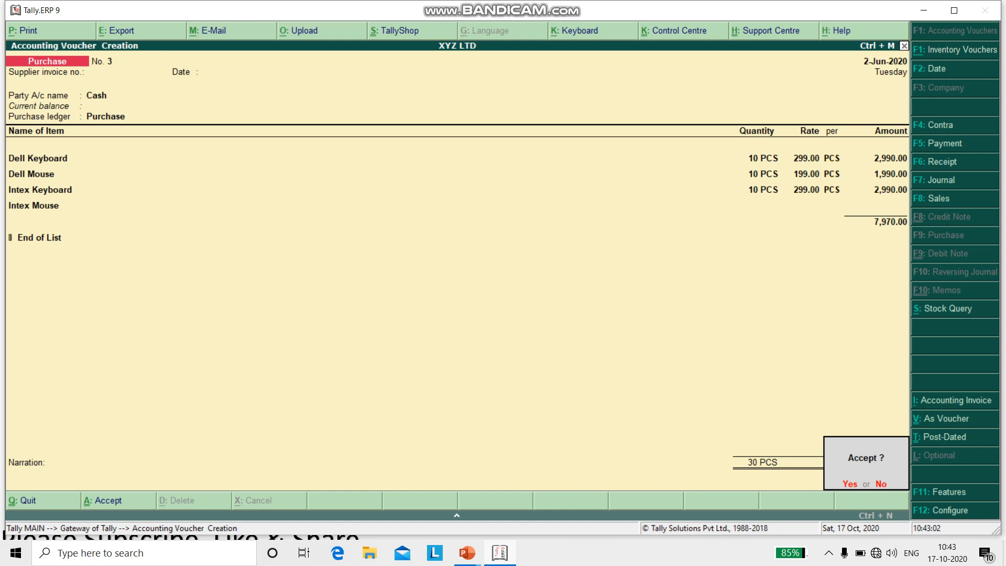
key(Return)
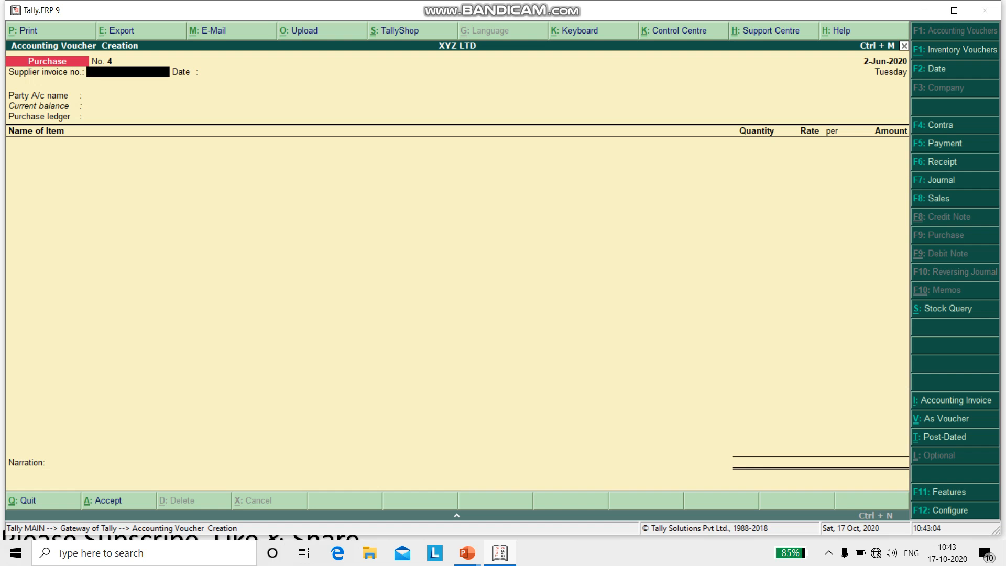